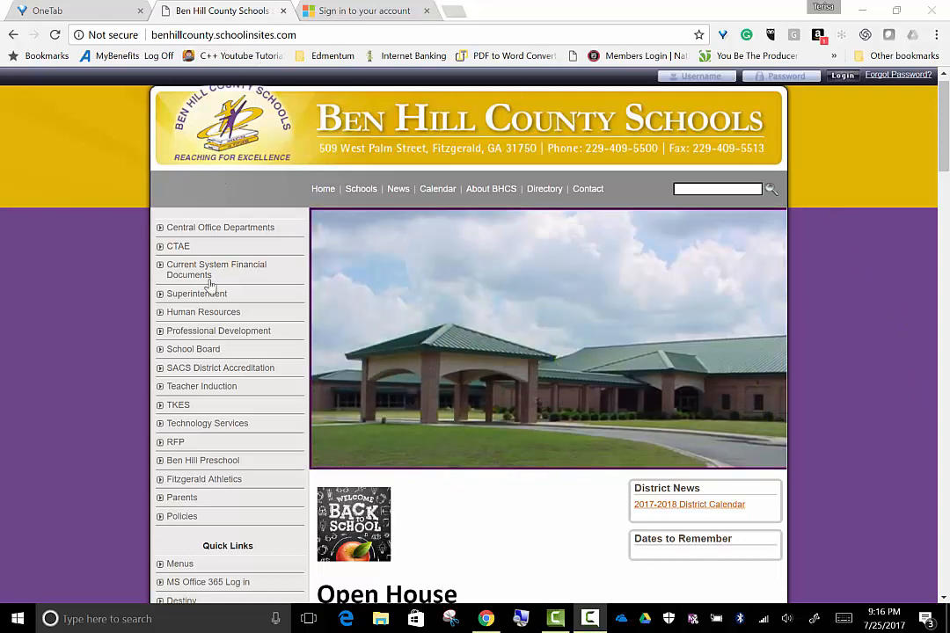
Step: Open the MS Office 365 login page from the quick links on the Ben Hill County Schools website
click(197, 460)
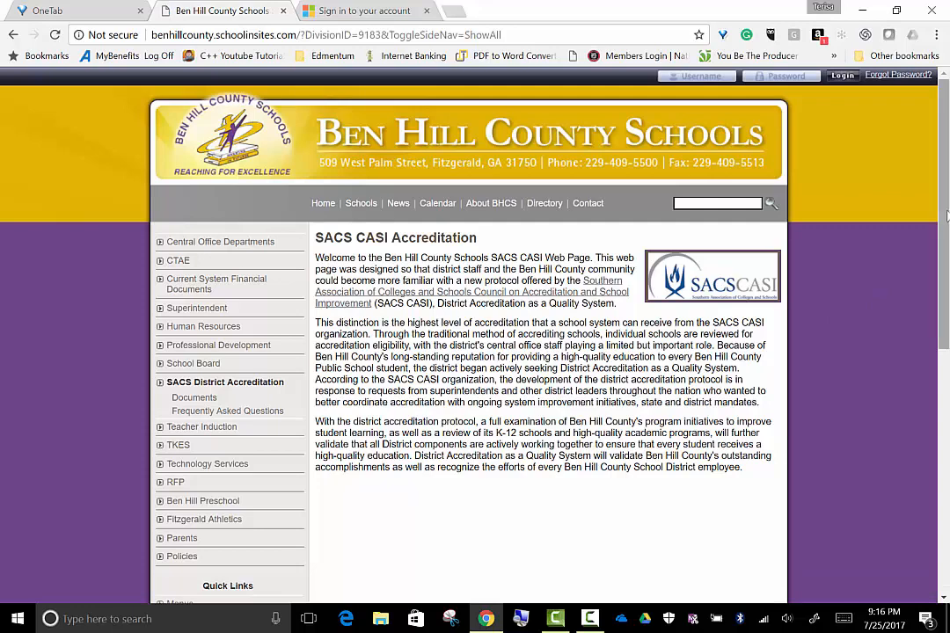
scroll(320, 404, down, 1)
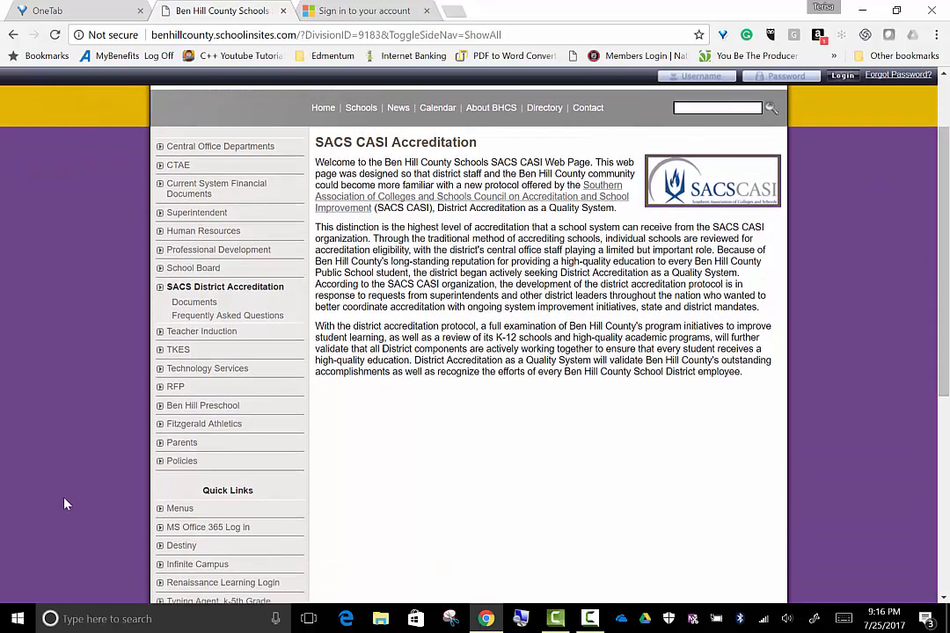
click(220, 528)
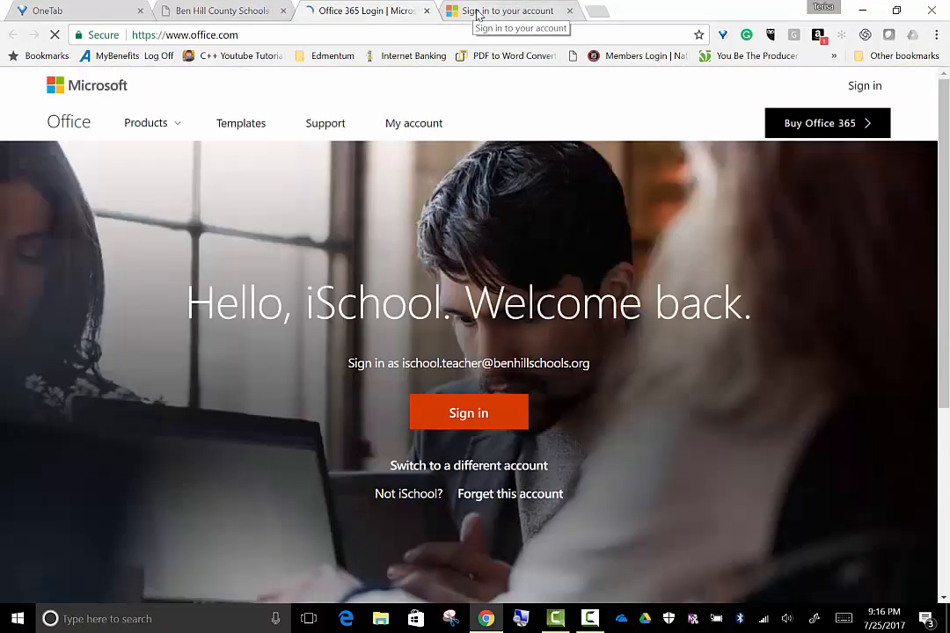
Step: Go to the already open Microsoft sign-in page, close the extra Office 365 page, and sign in with the prefilled school account
click(469, 8)
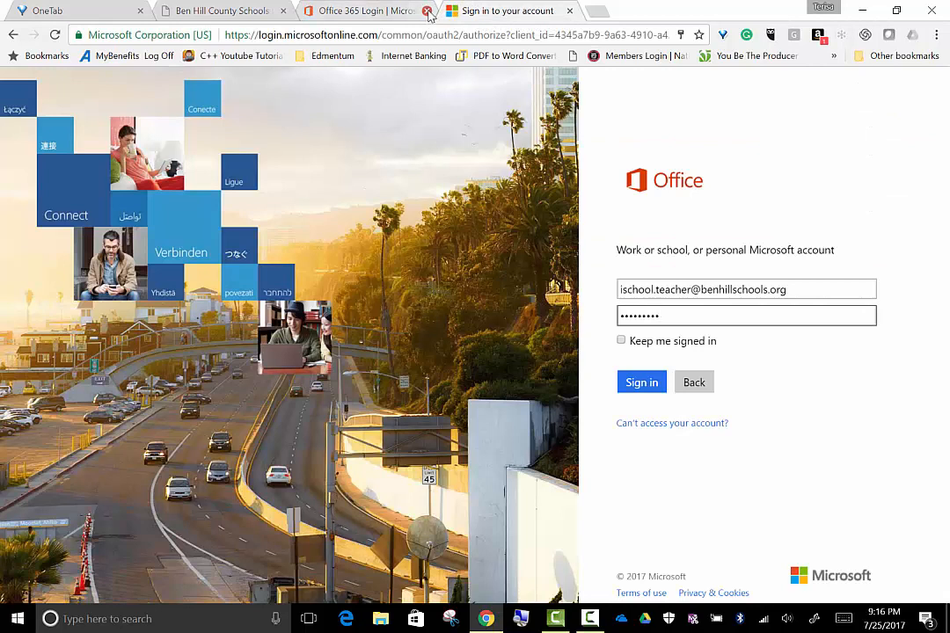
click(427, 12)
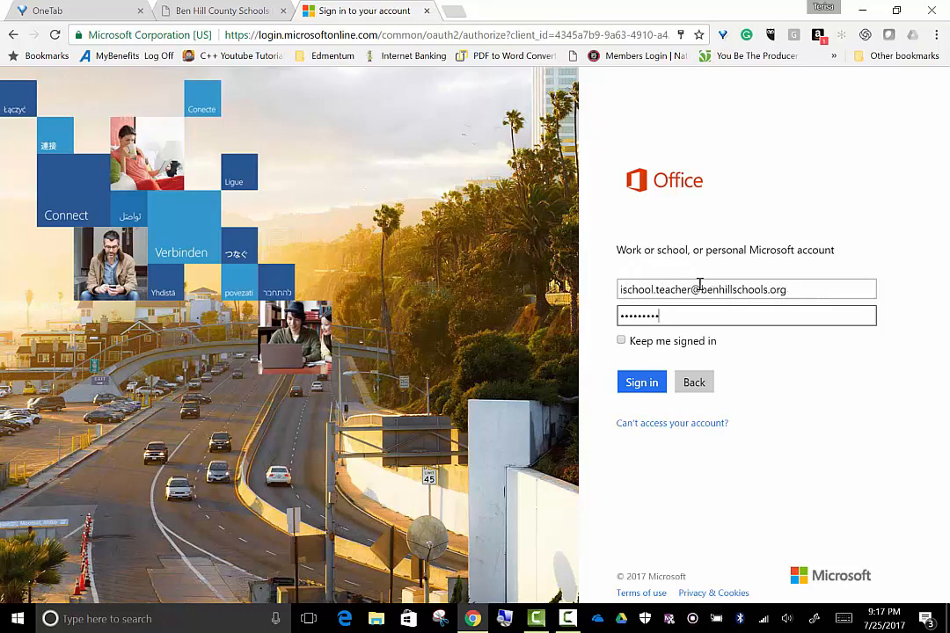
click(641, 386)
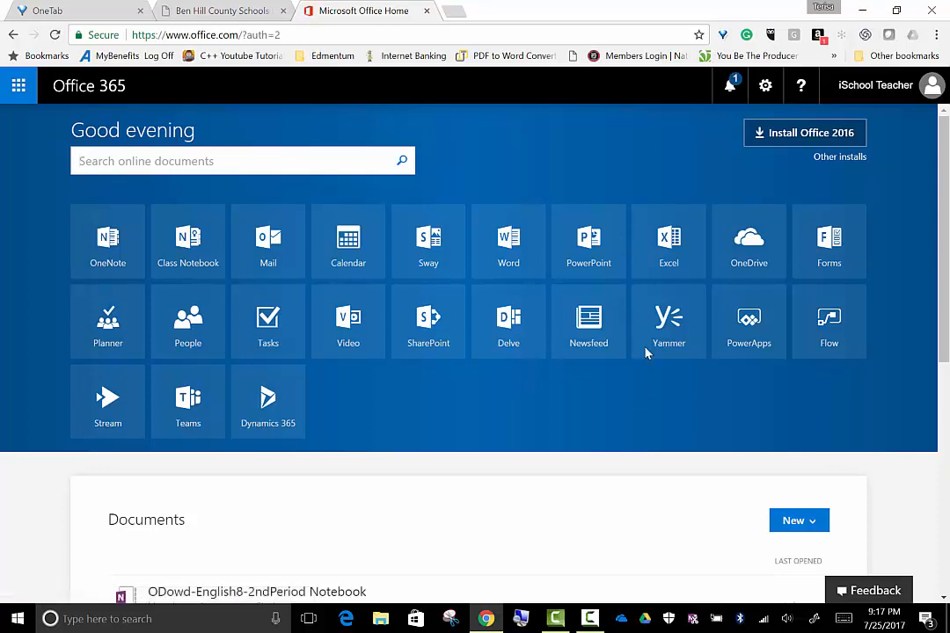
click(18, 88)
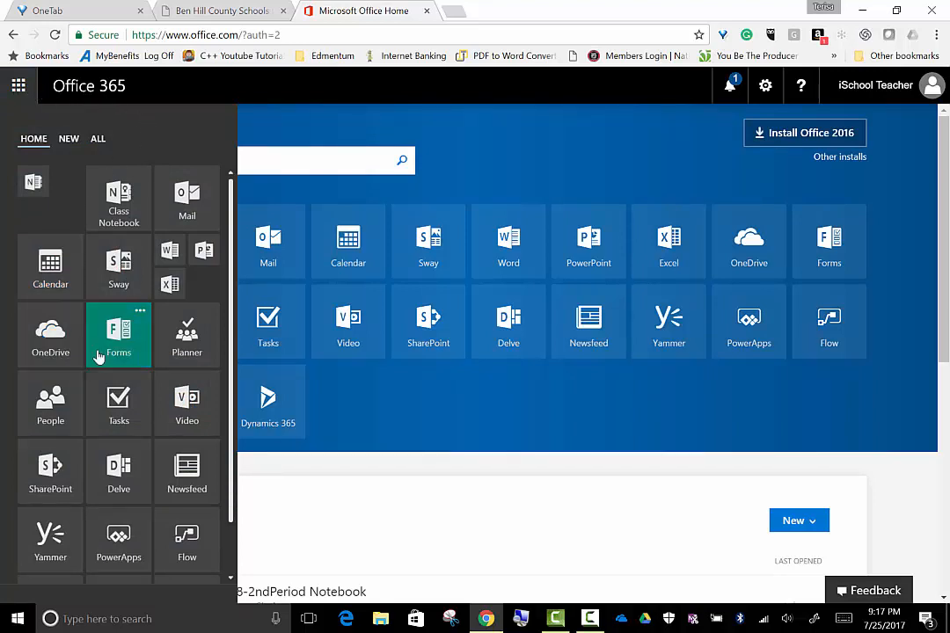
click(378, 519)
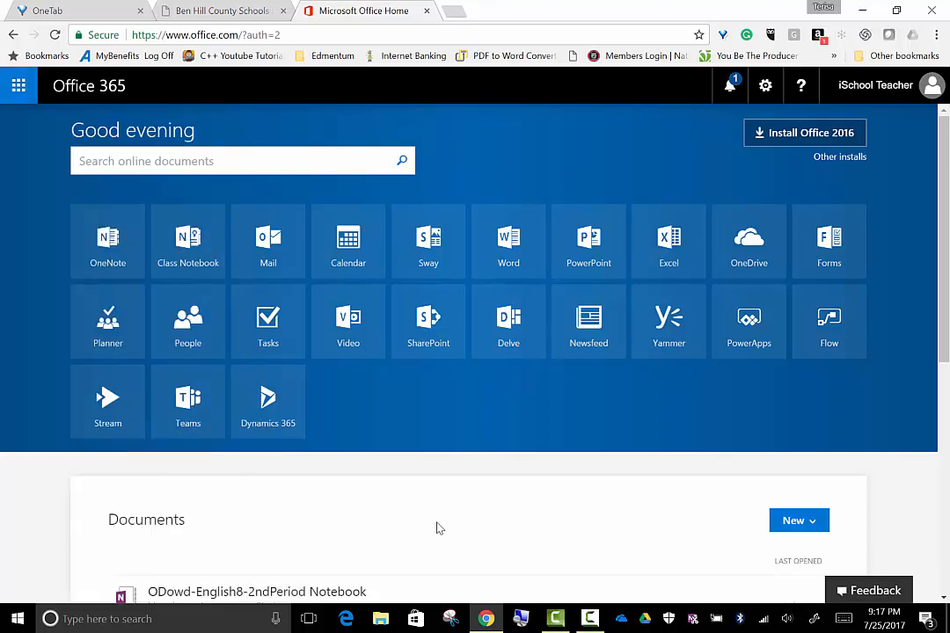
click(590, 619)
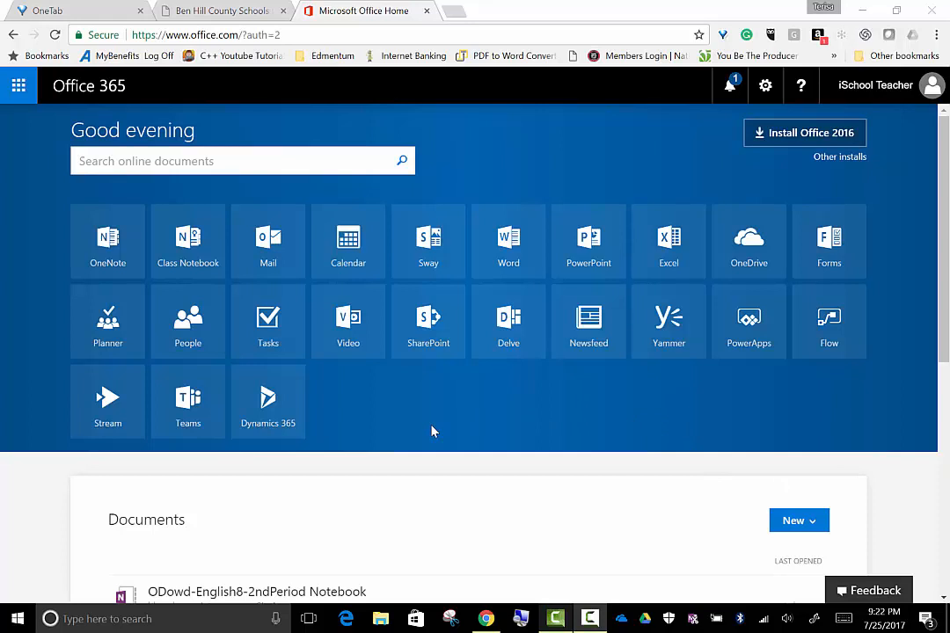
click(18, 87)
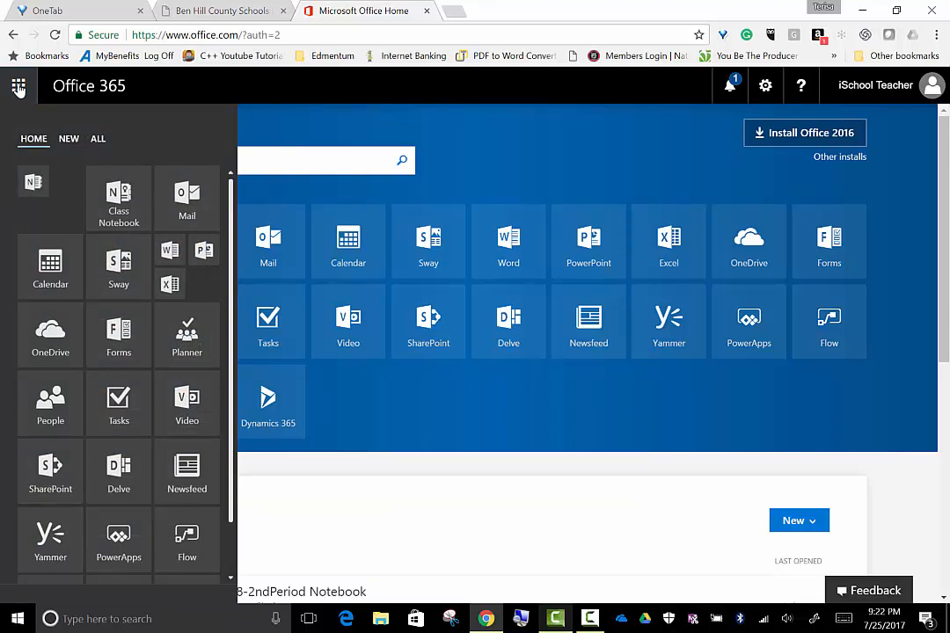
click(293, 114)
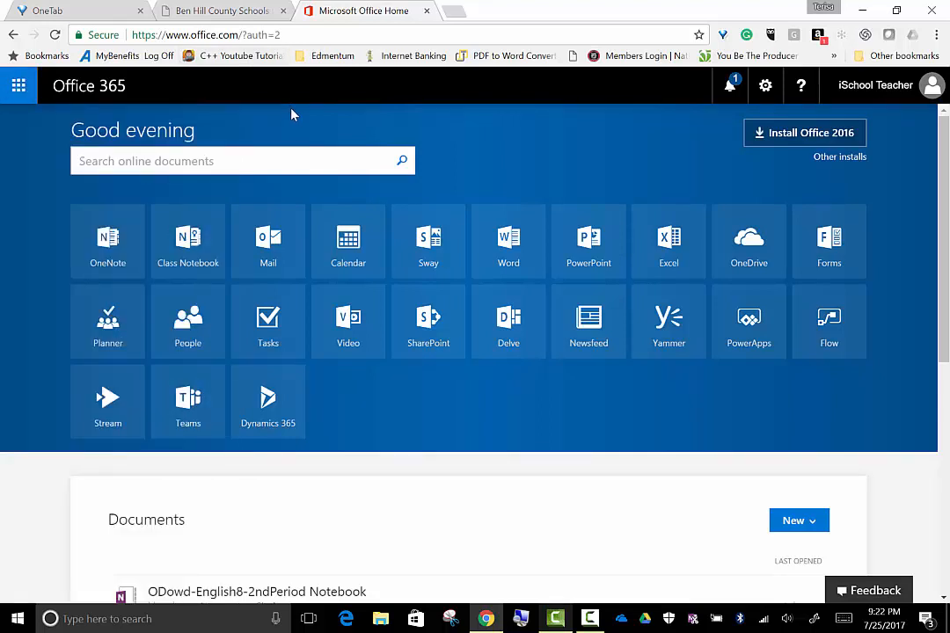
Step: Open Microsoft Teams from Office 365 and start creating a new team of the Classes type
click(193, 400)
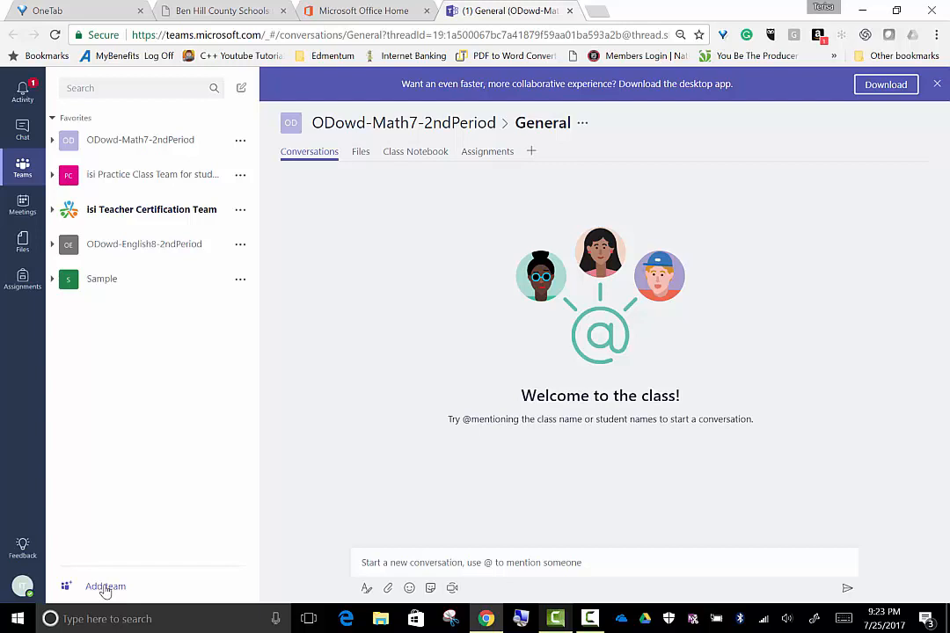
click(104, 588)
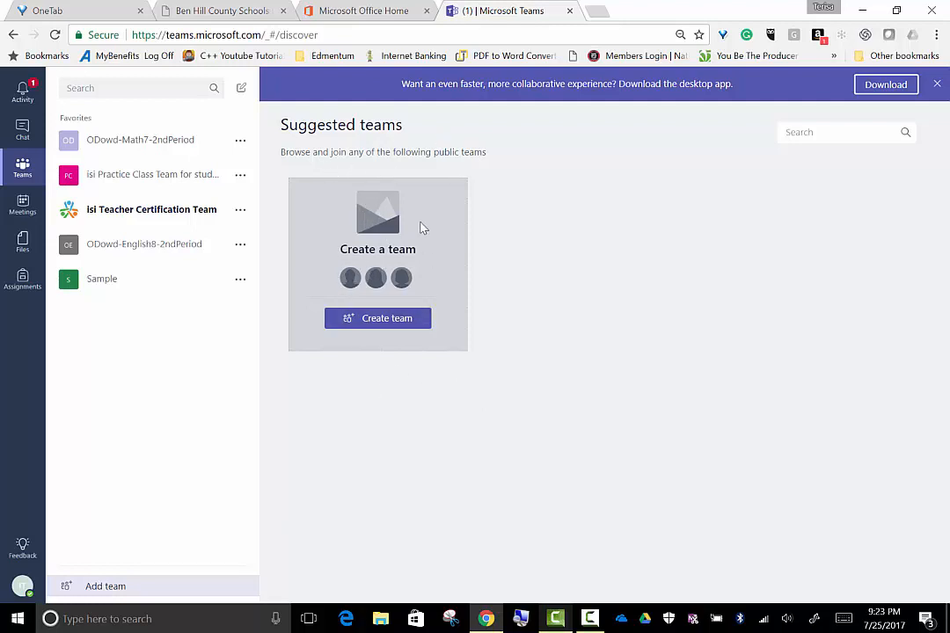
click(384, 324)
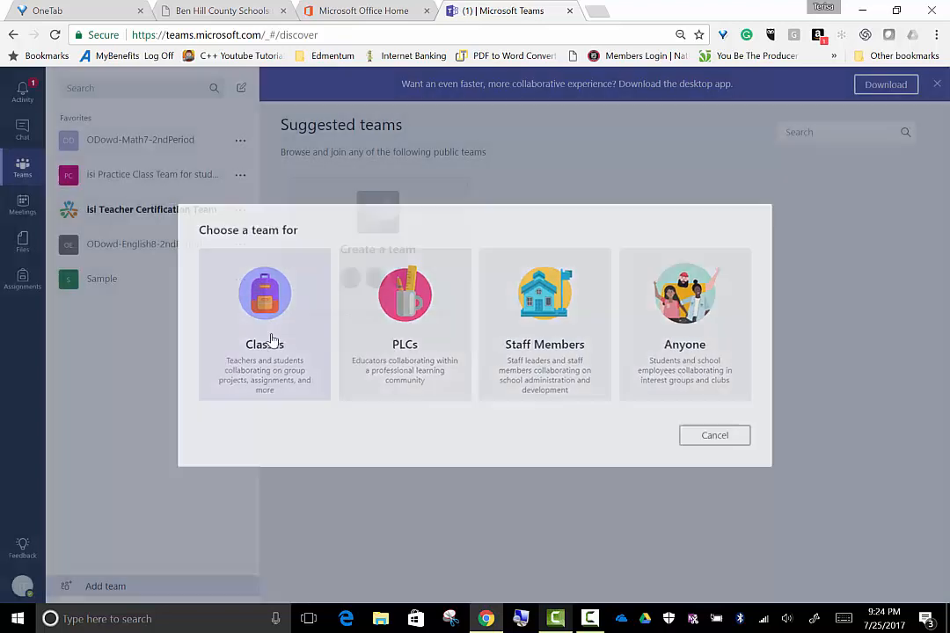
click(272, 340)
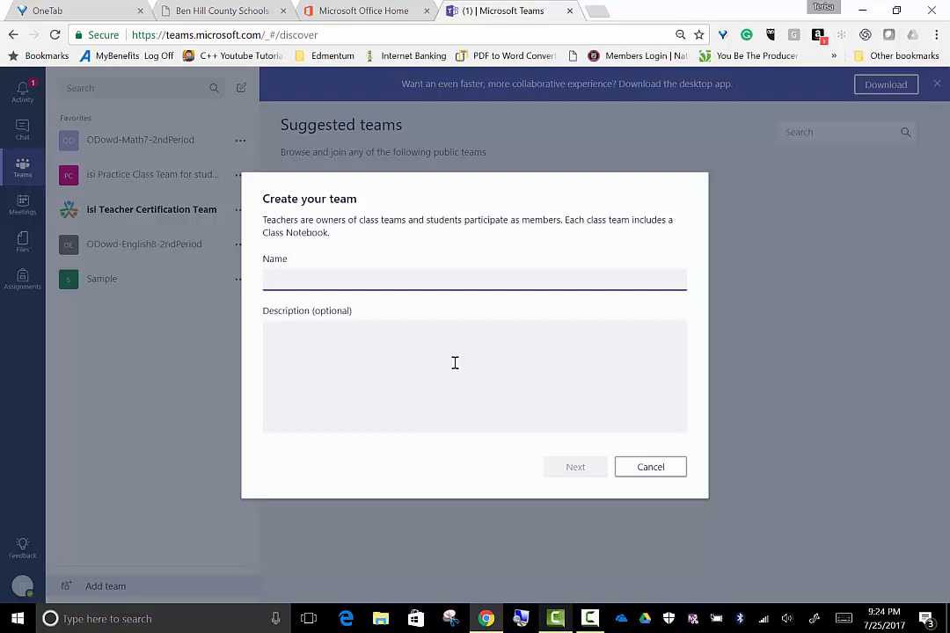
Step: Name the class team with the teacher's surname followed by "-Science8-3rdPeriod", leave the description empty, and continue to adding people
text(ODowd)
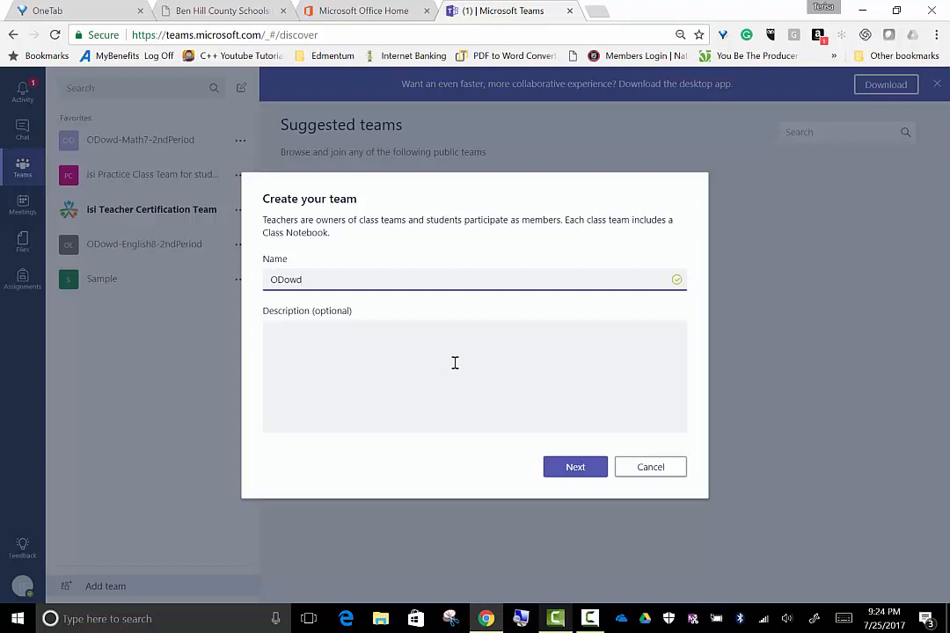
text(-Science8)
text(-3rdPeriod)
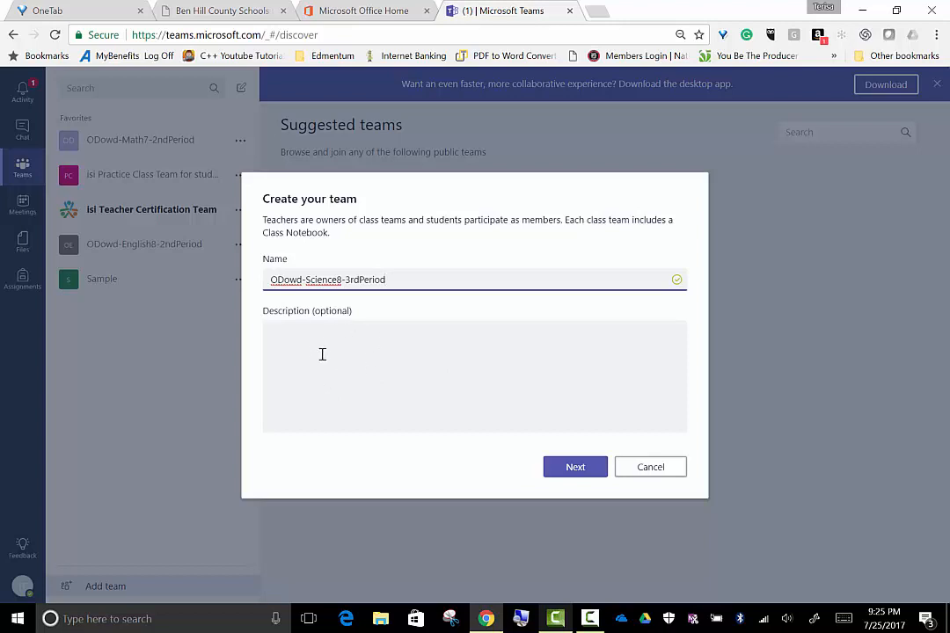
click(574, 469)
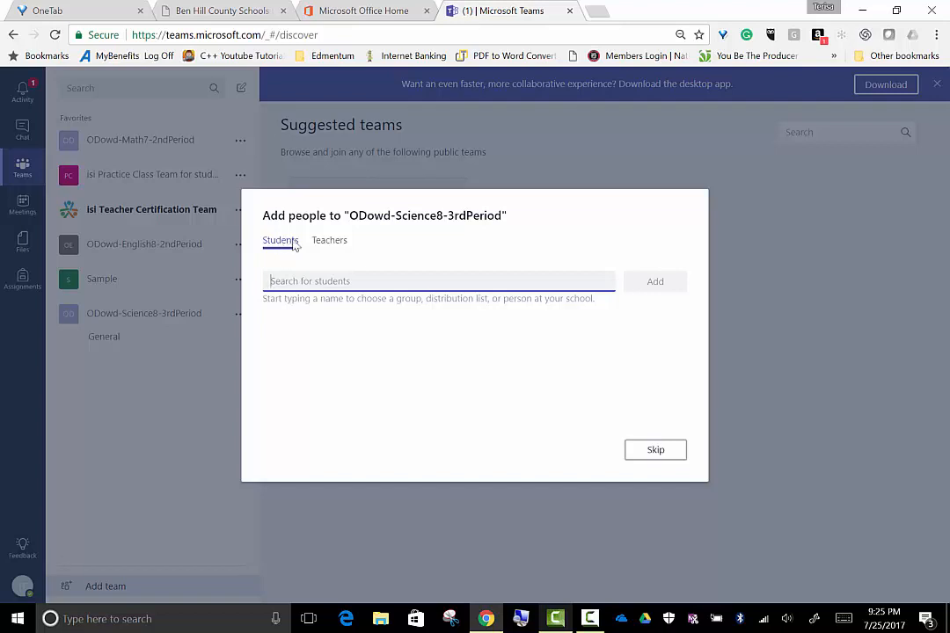
click(331, 245)
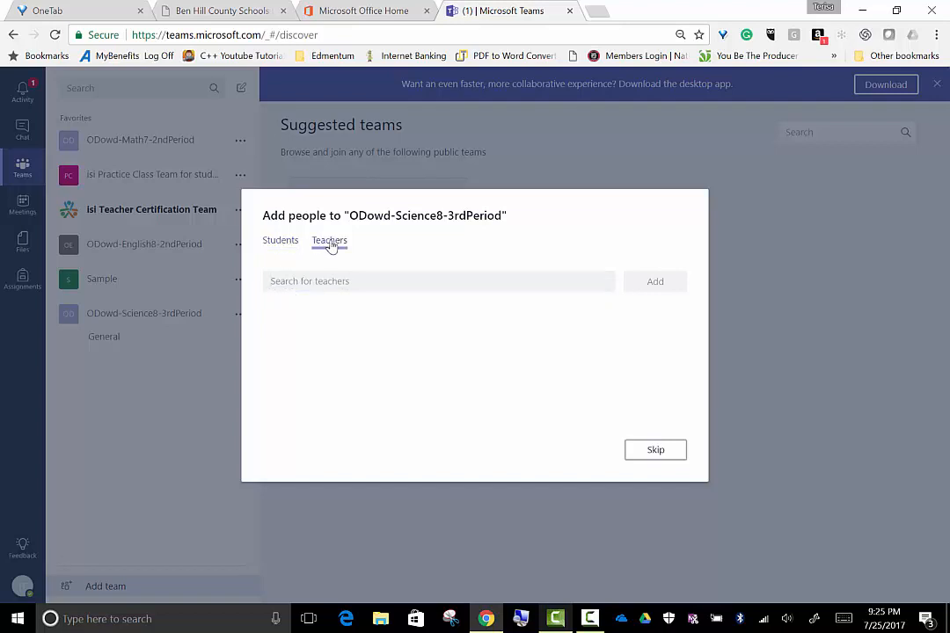
click(282, 243)
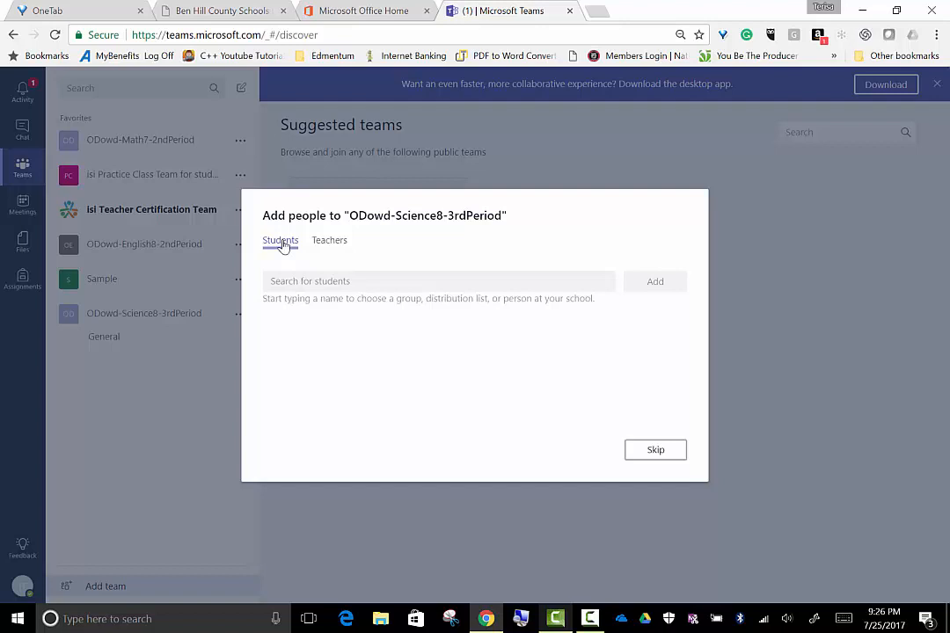
click(330, 248)
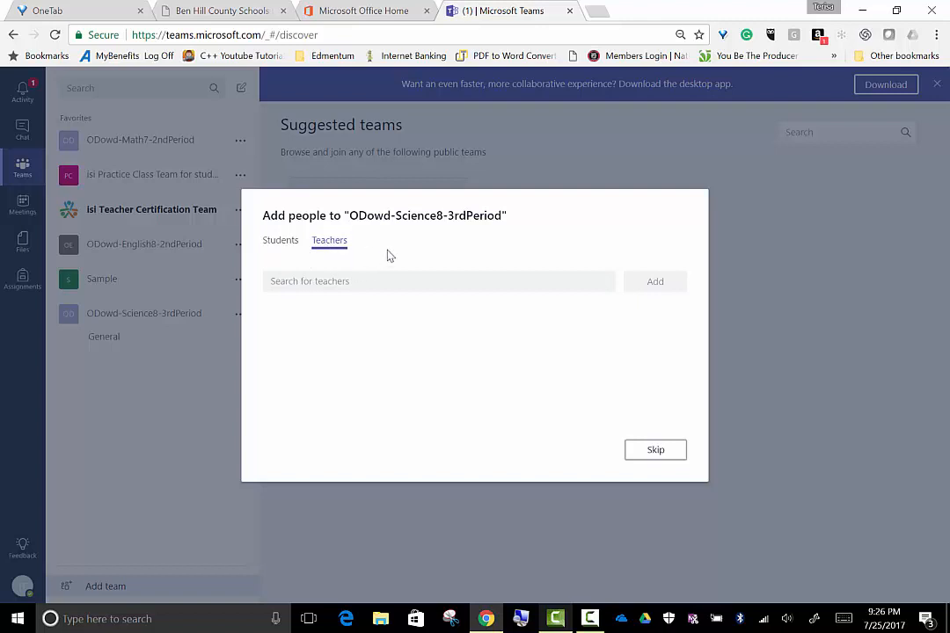
click(291, 244)
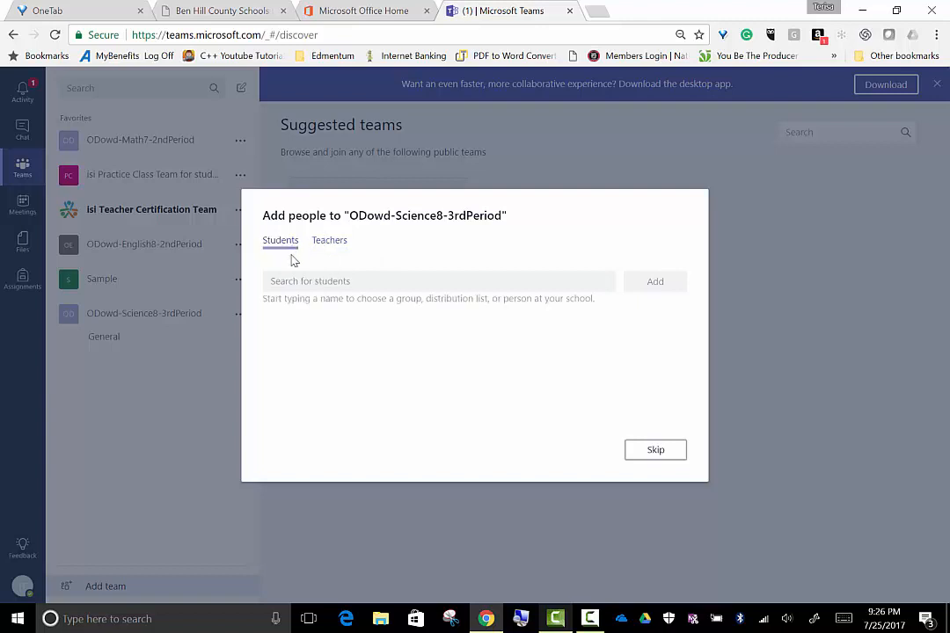
Step: Search for the first student by first name and select the matching student for the class team
click(301, 282)
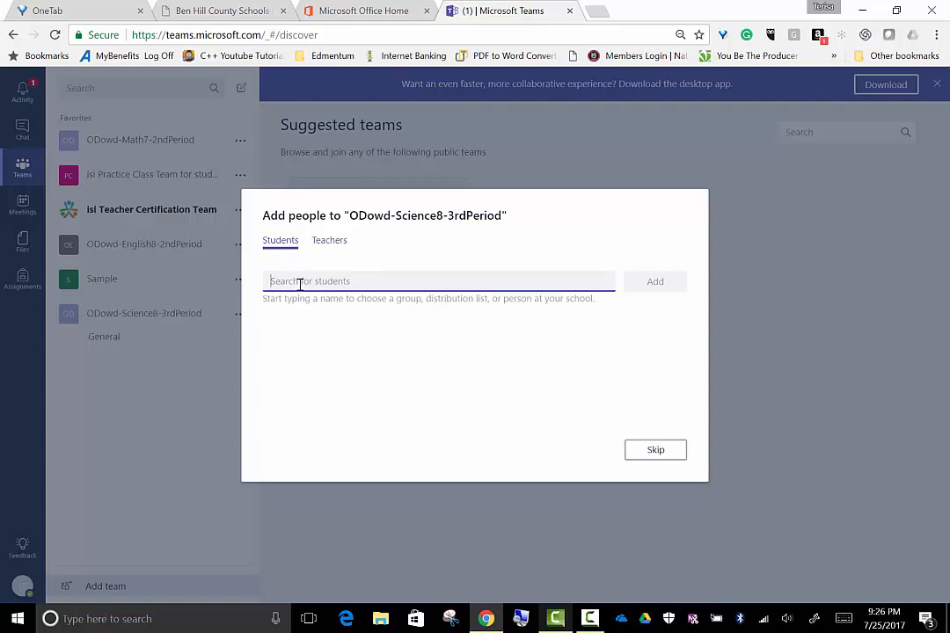
text(s)
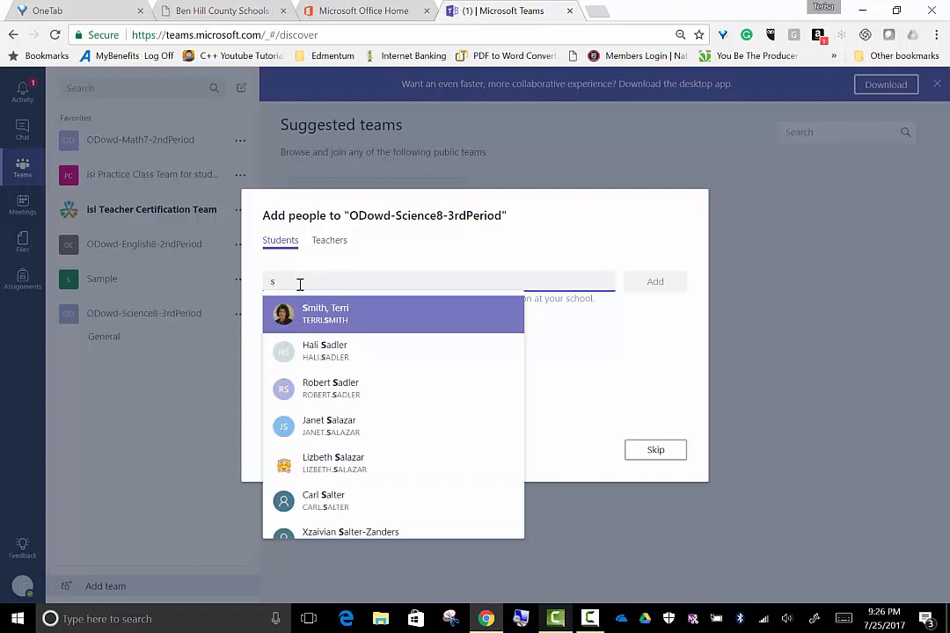
key(BackSpace)
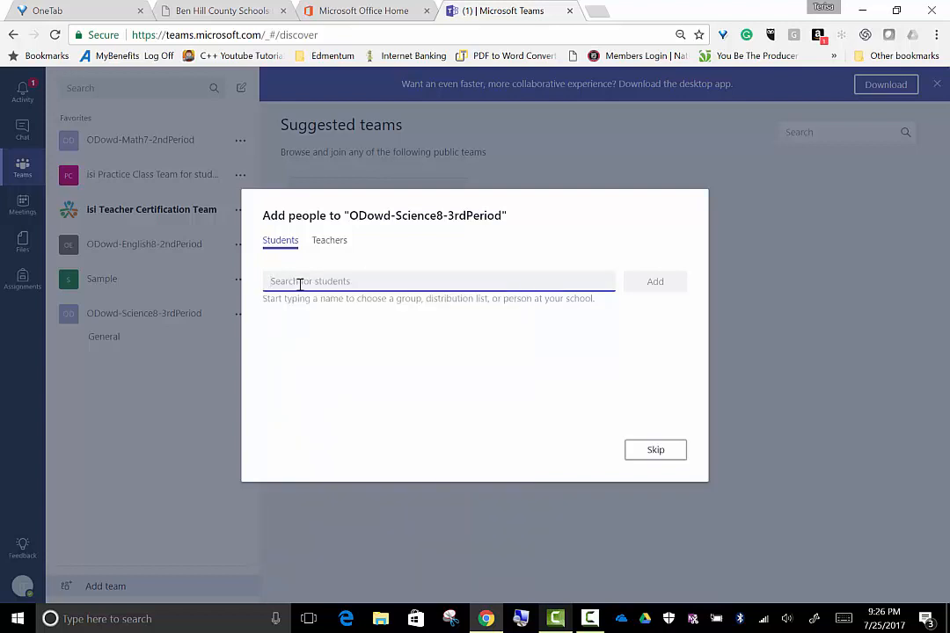
text(te)
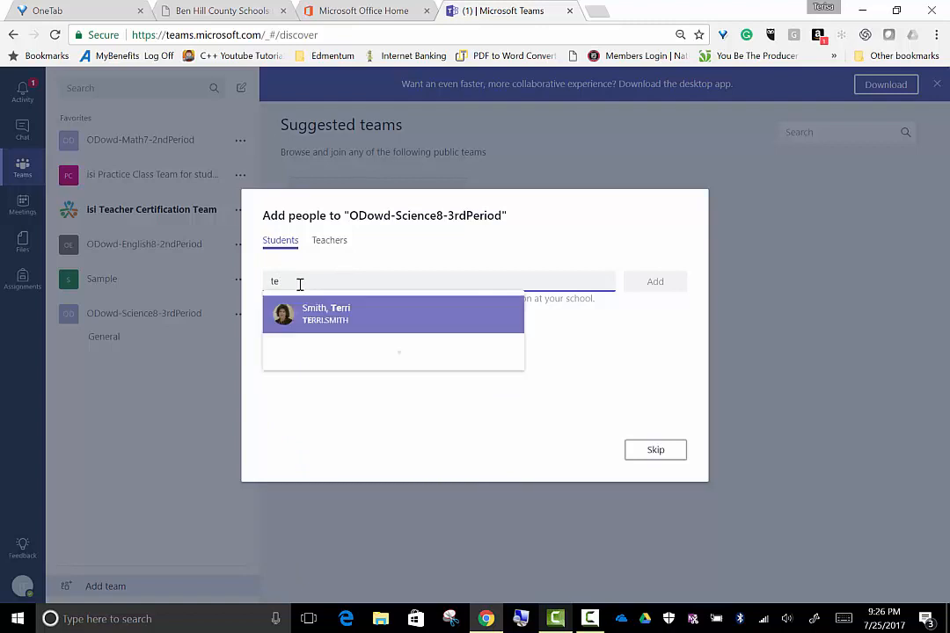
text(rr)
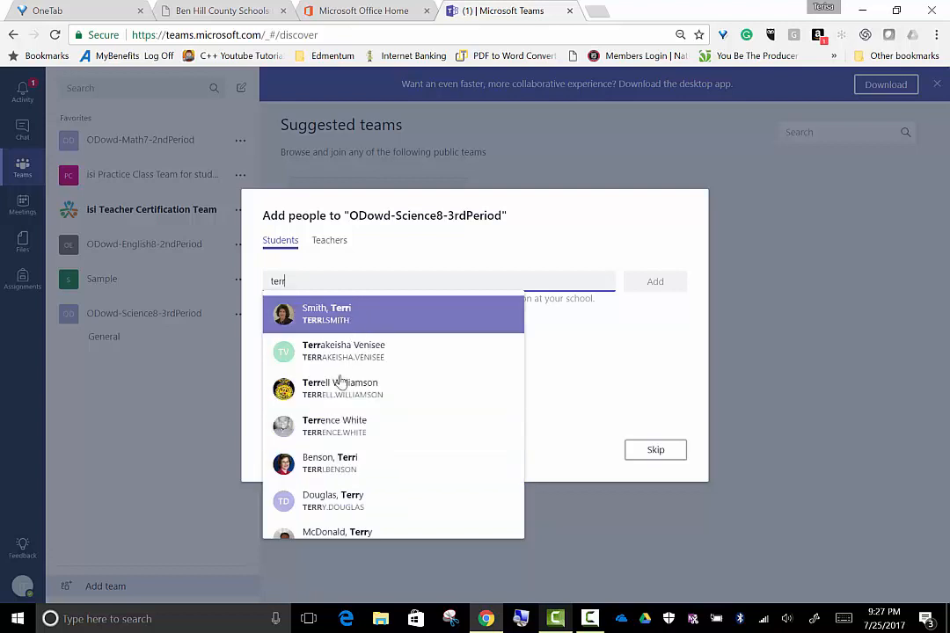
click(334, 427)
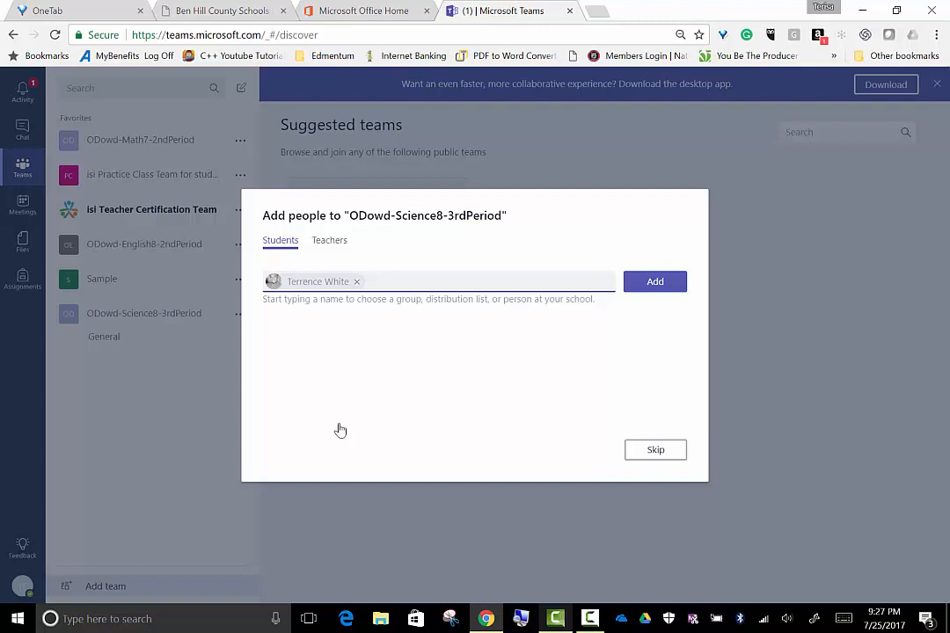
Step: Find and select a second student by name, and add both selected students to the class team
text(a)
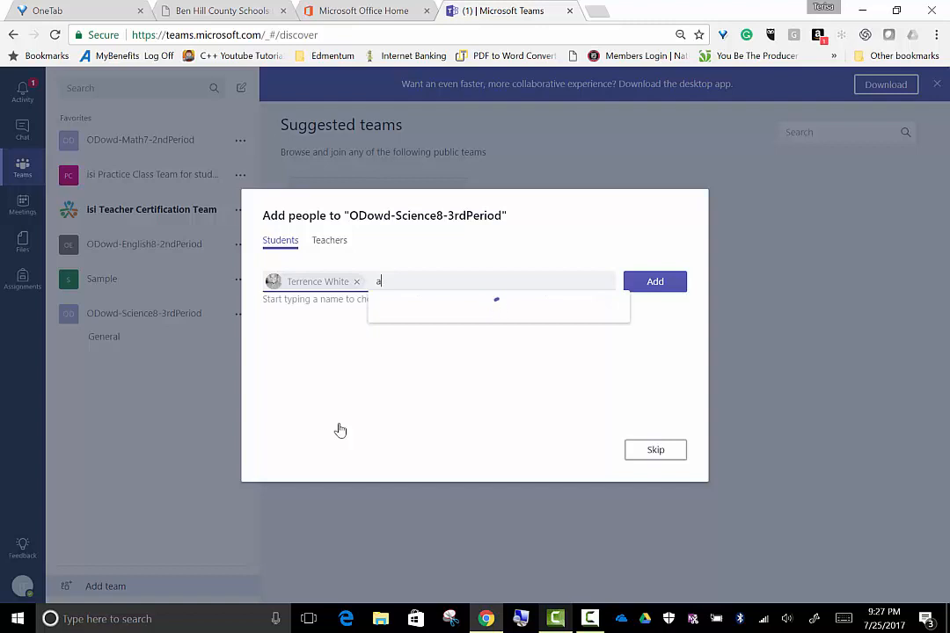
text(n)
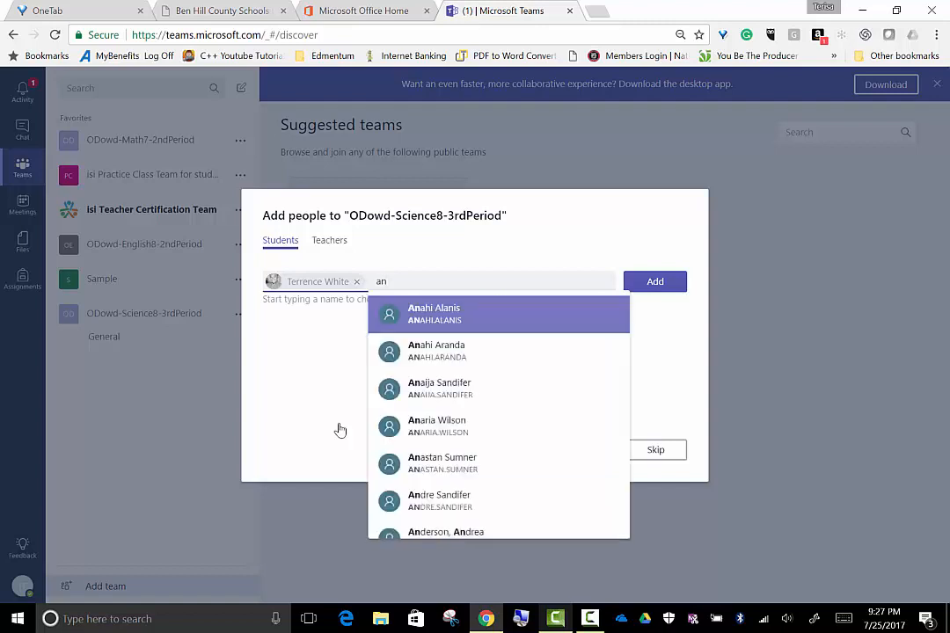
click(446, 393)
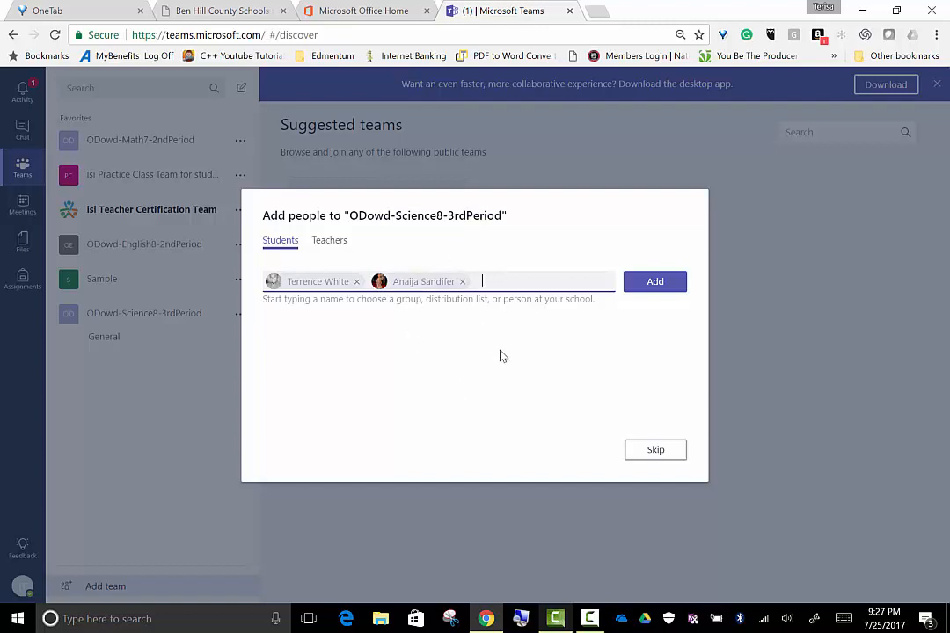
click(644, 288)
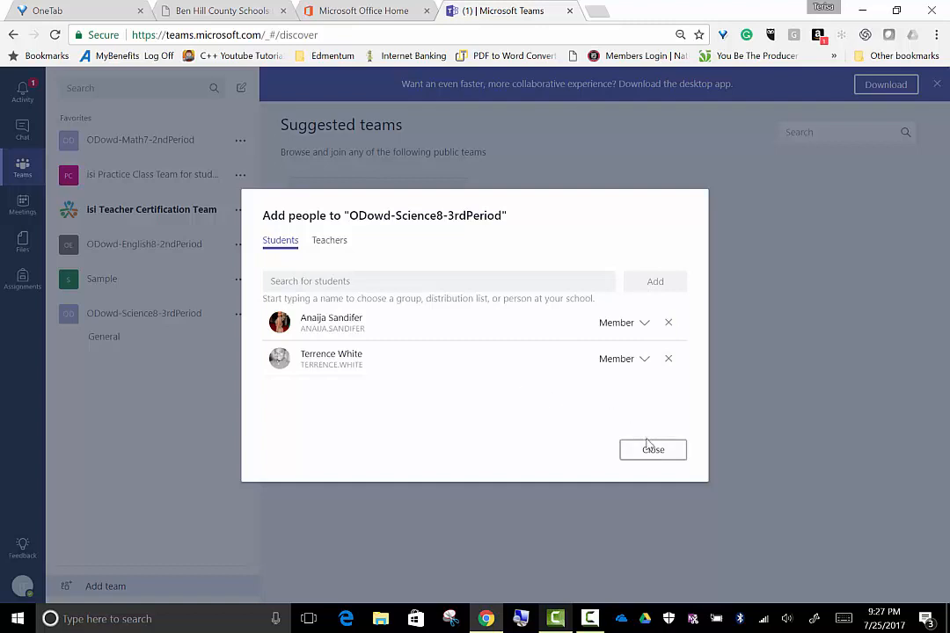
Step: Check the role options for the first listed student, keep the Member role, and finish adding people
click(644, 325)
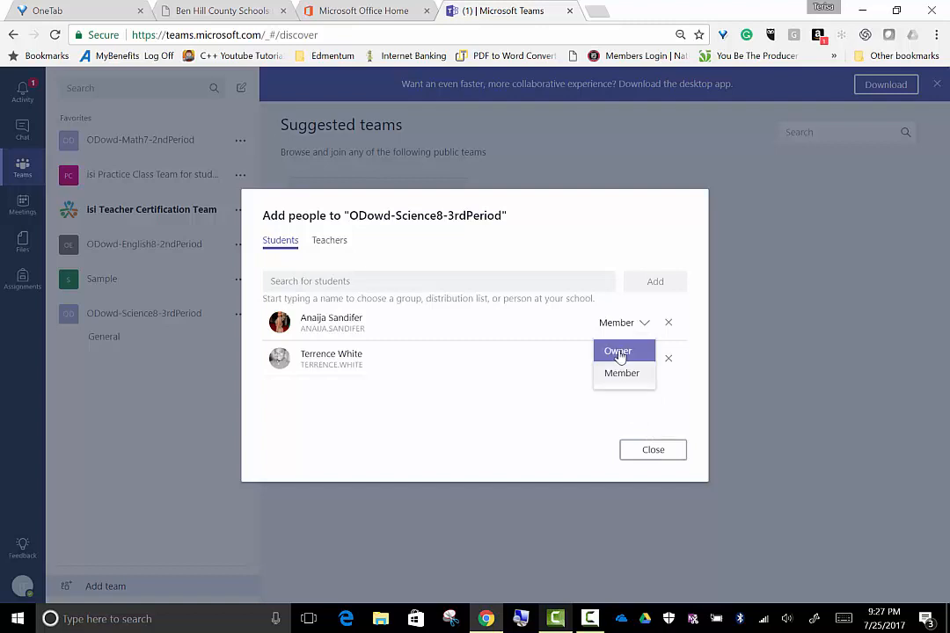
click(524, 439)
click(653, 451)
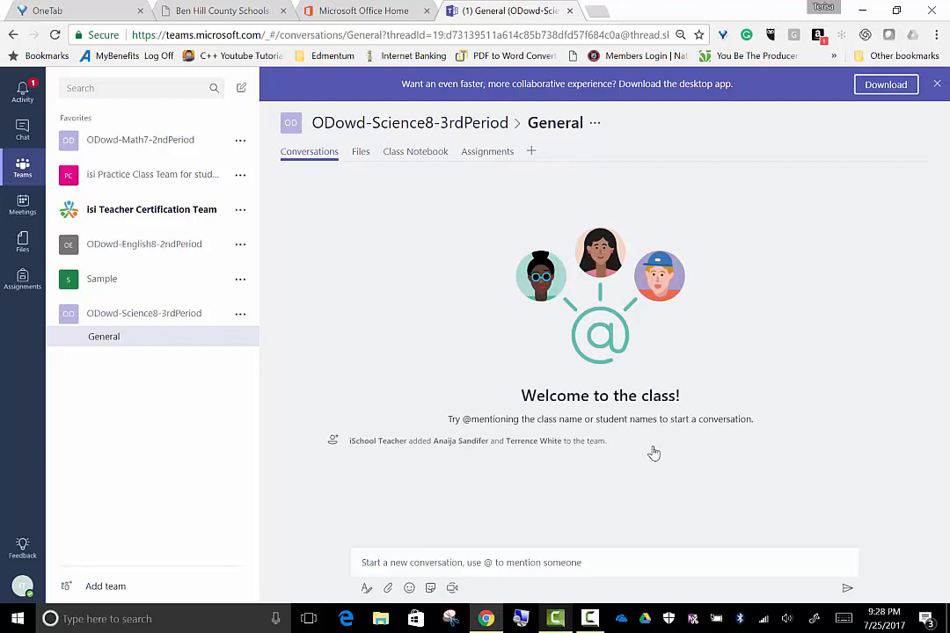
click(589, 620)
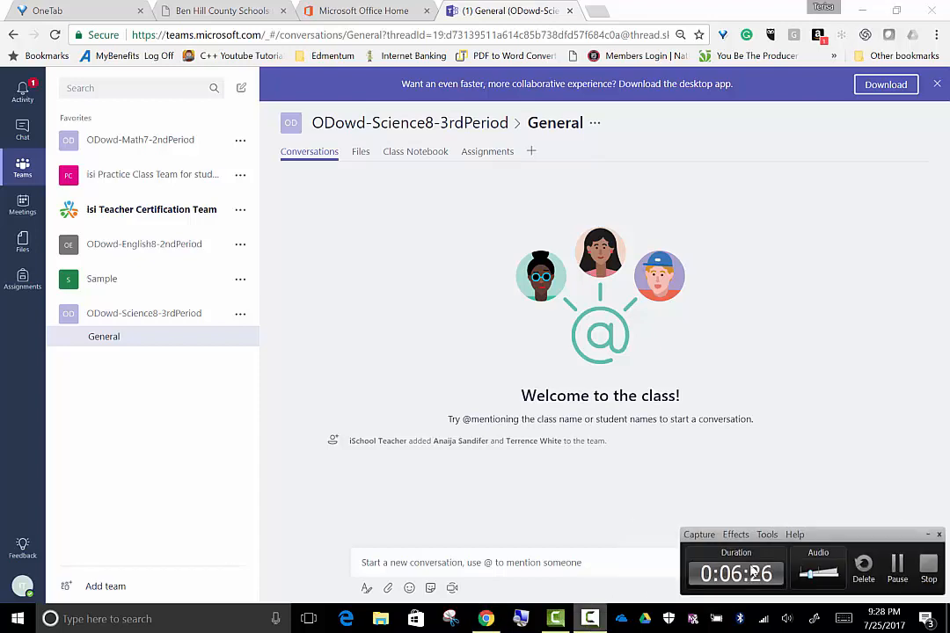